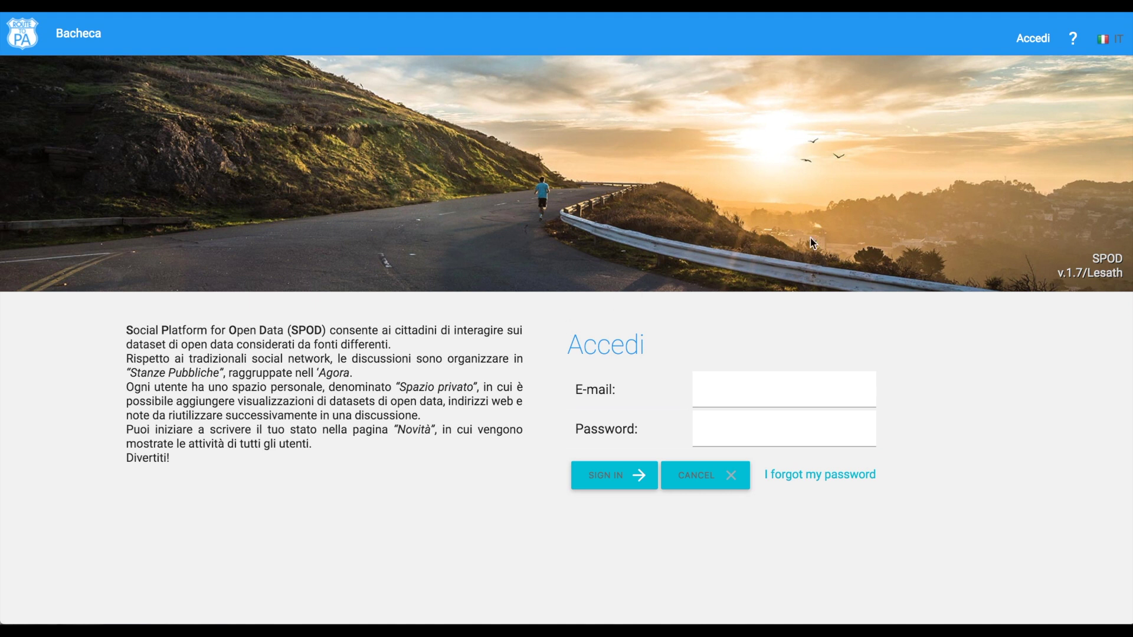
# Switch the login page to English and sign in with the account e-mail and password.
pyautogui.click(1110, 47)
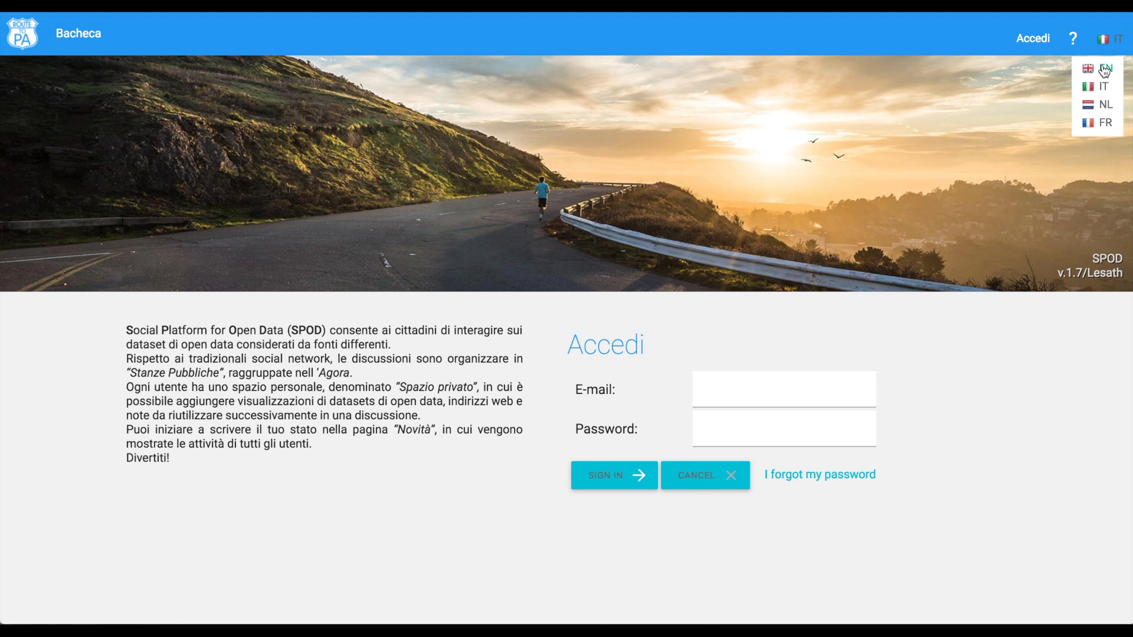
pyautogui.click(1105, 69)
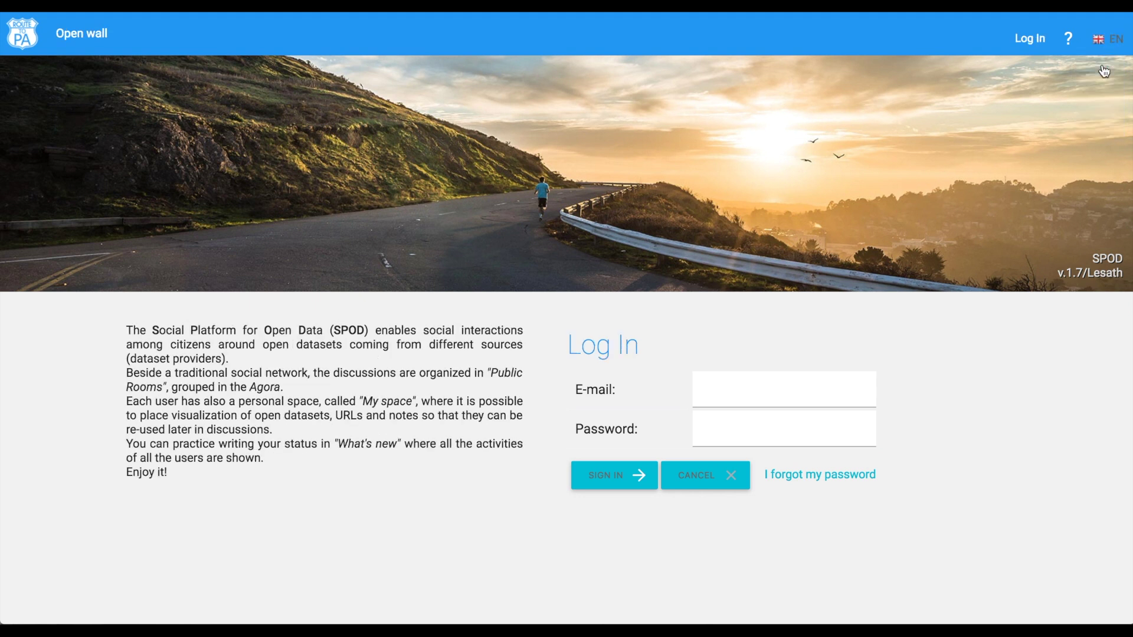
pyautogui.click(719, 393)
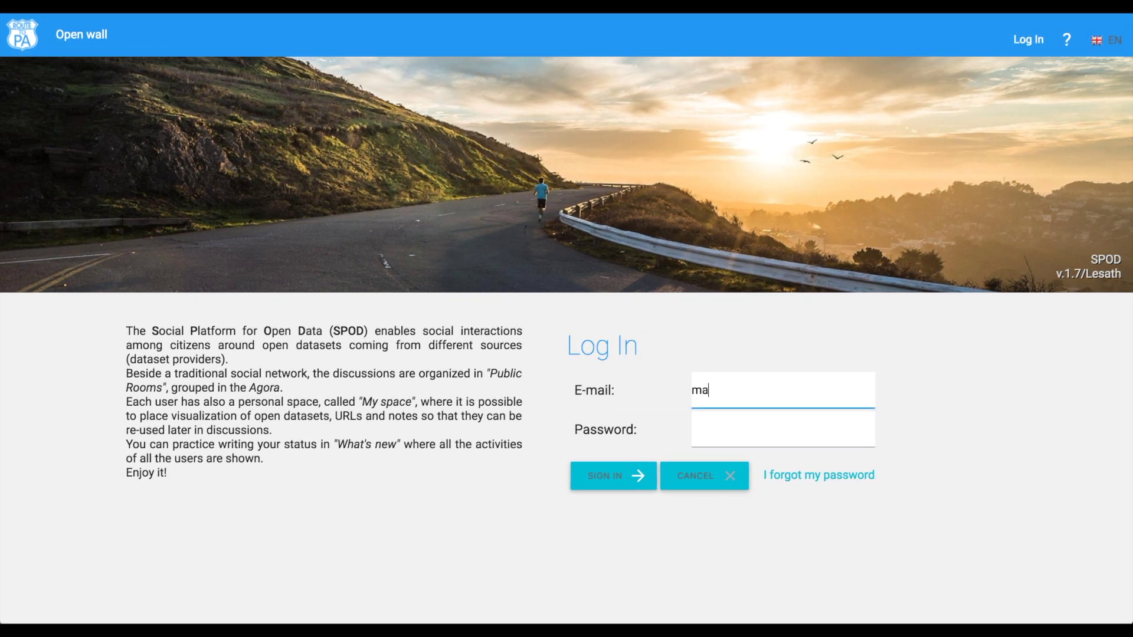
pyautogui.click(709, 428)
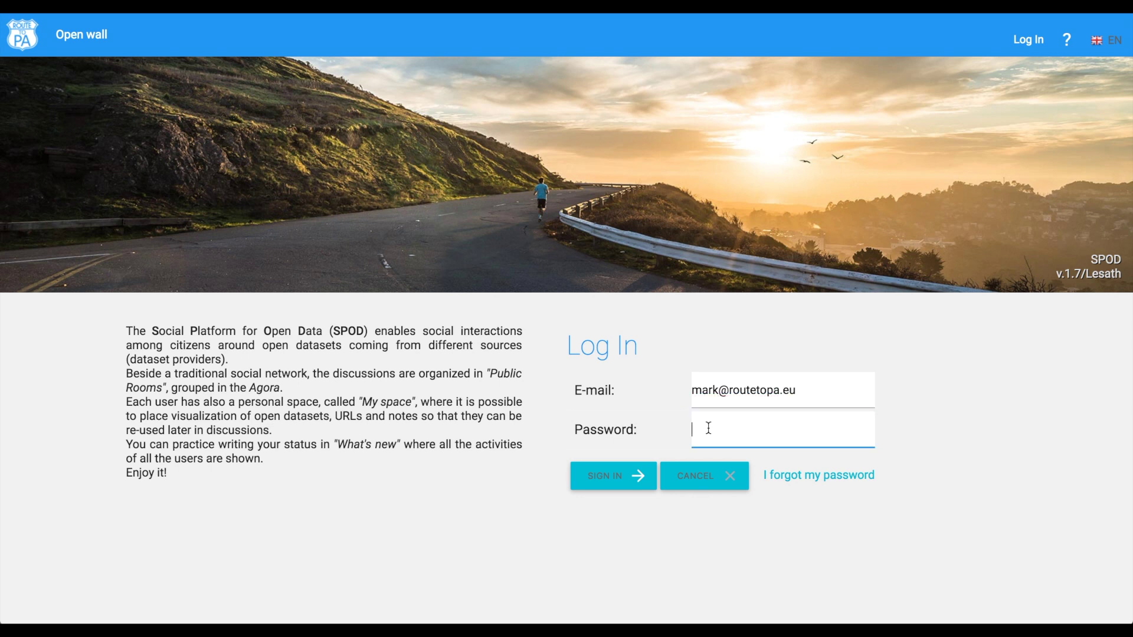
pyautogui.write('••••••')
pyautogui.click(614, 476)
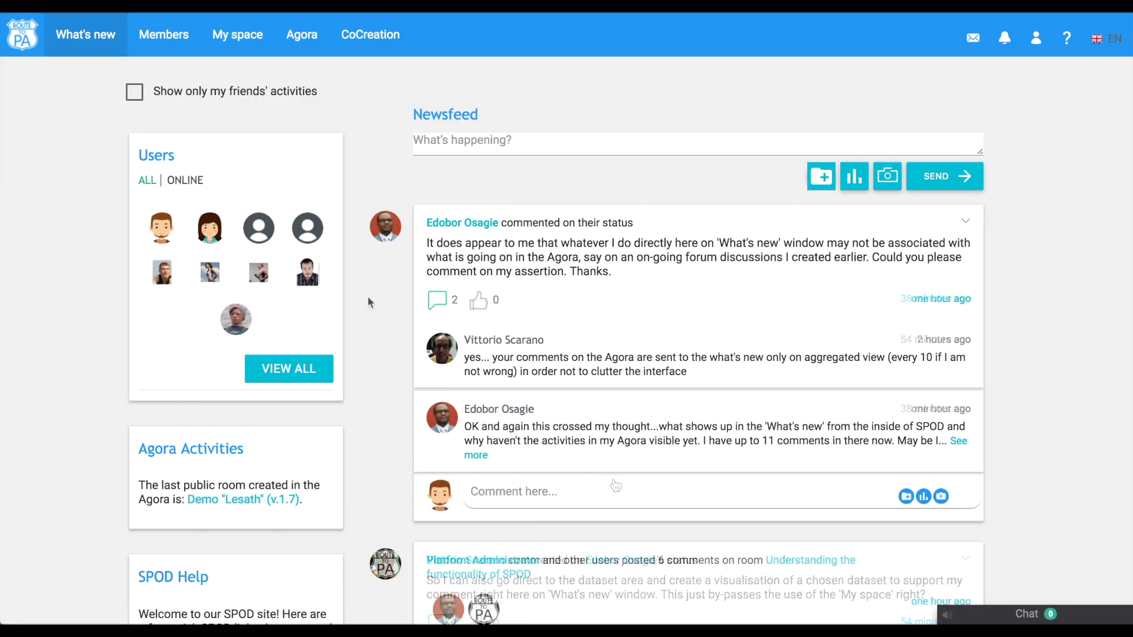
# Browse the newsfeed and toggle 'Show only my friends' activities' on, then off again.
pyautogui.scroll(-6, 367, 298)
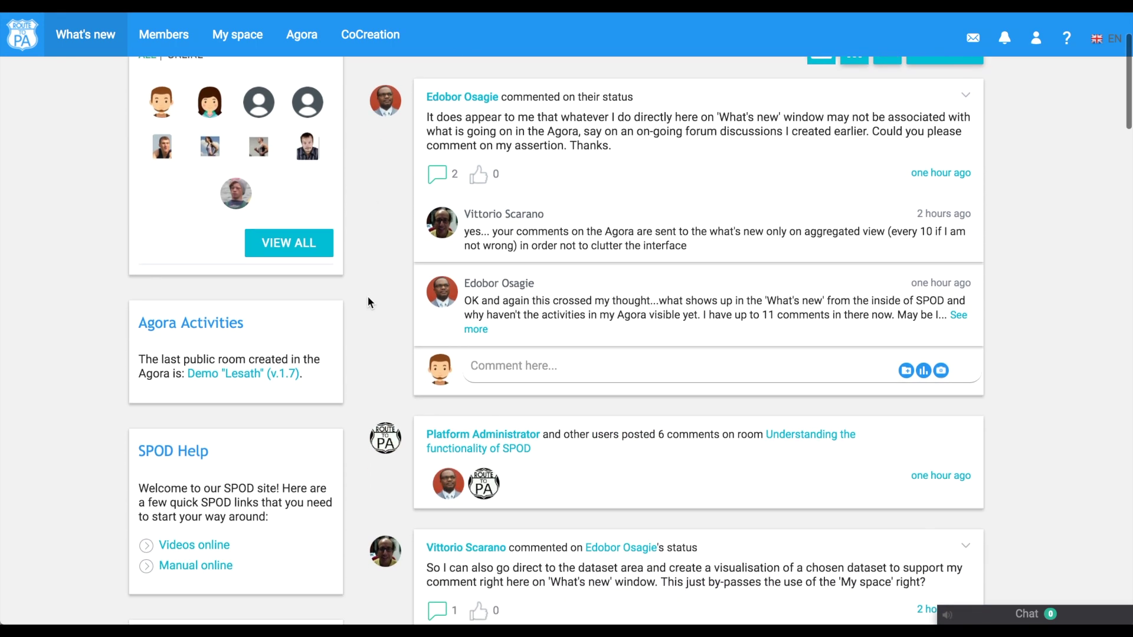
pyautogui.scroll(-6, 368, 299)
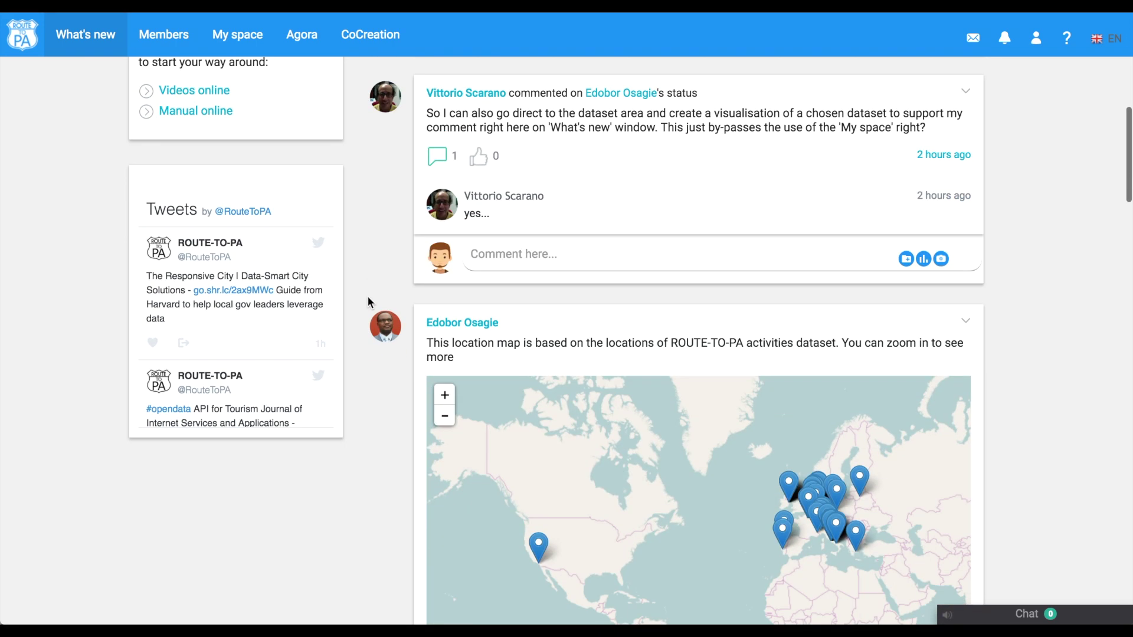
pyautogui.scroll(5, 368, 298)
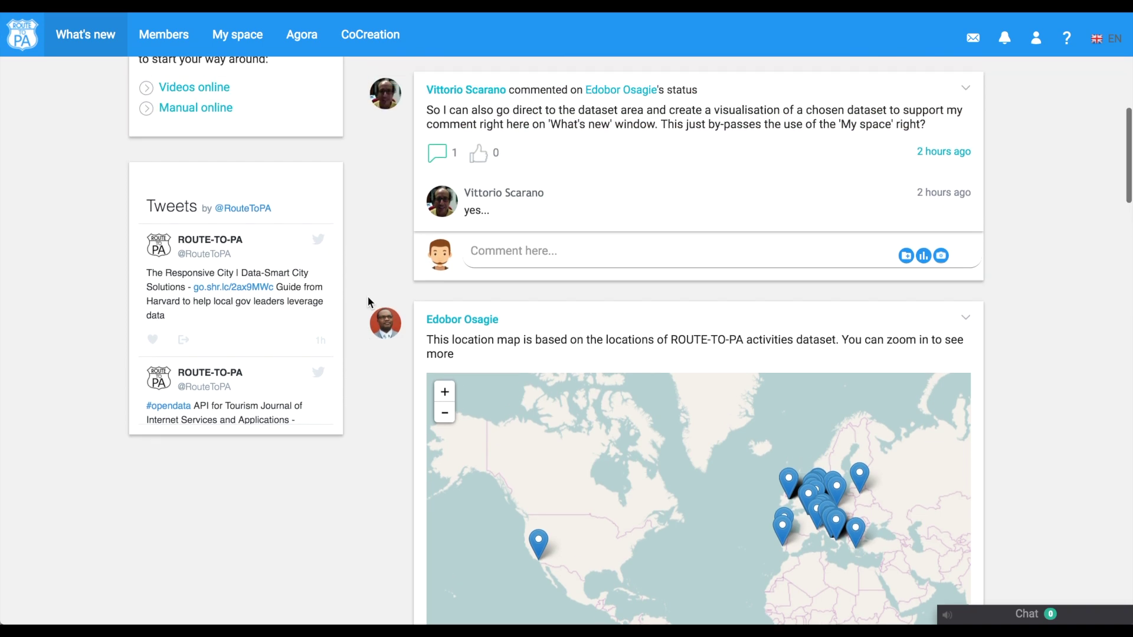
pyautogui.scroll(7, 367, 296)
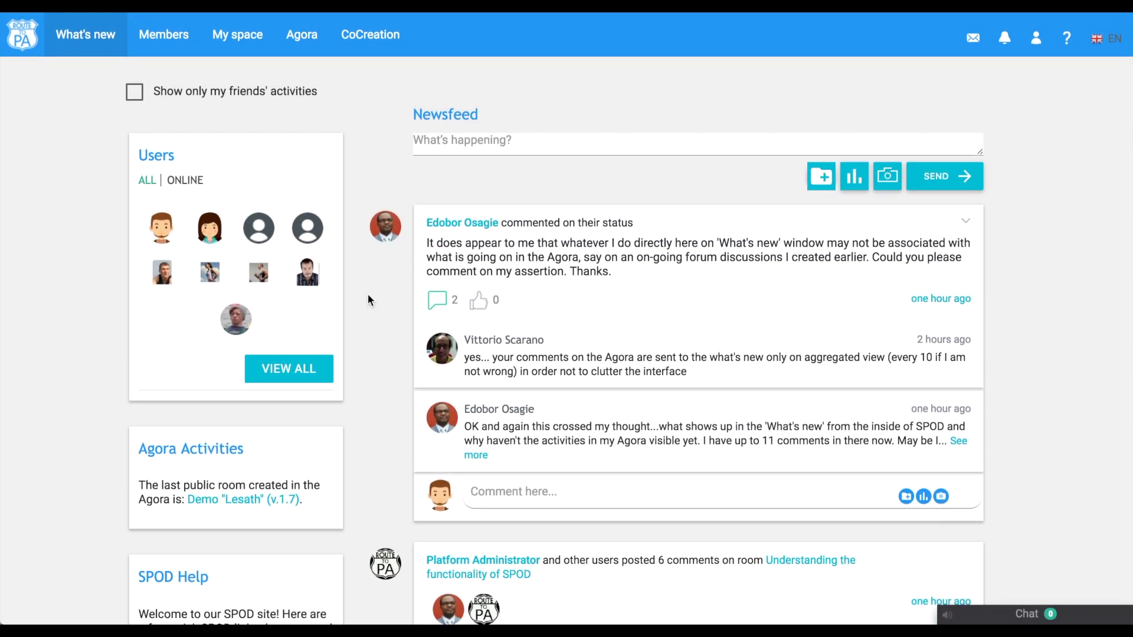
pyautogui.click(137, 93)
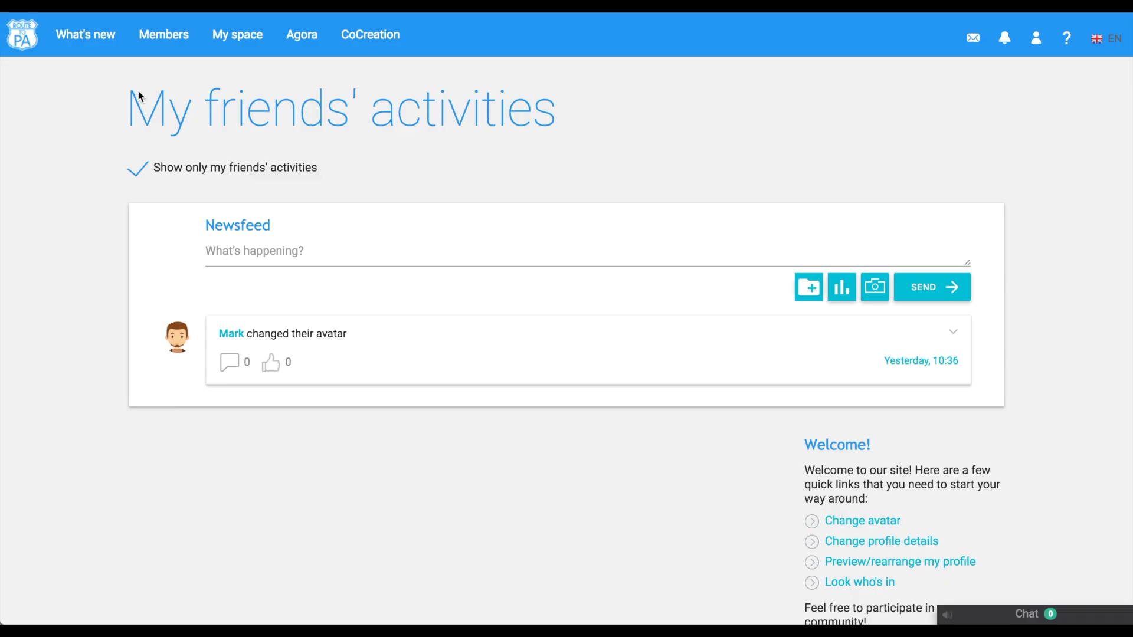
pyautogui.click(139, 171)
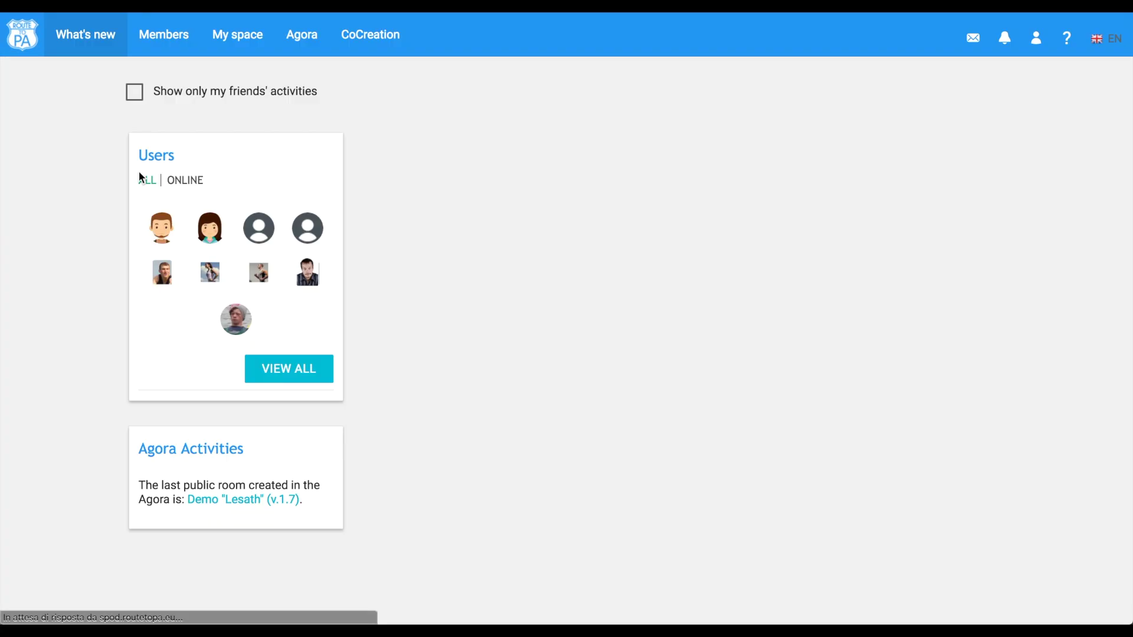
pyautogui.scroll(-5, 371, 490)
pyautogui.scroll(4, 371, 490)
pyautogui.scroll(1, 371, 491)
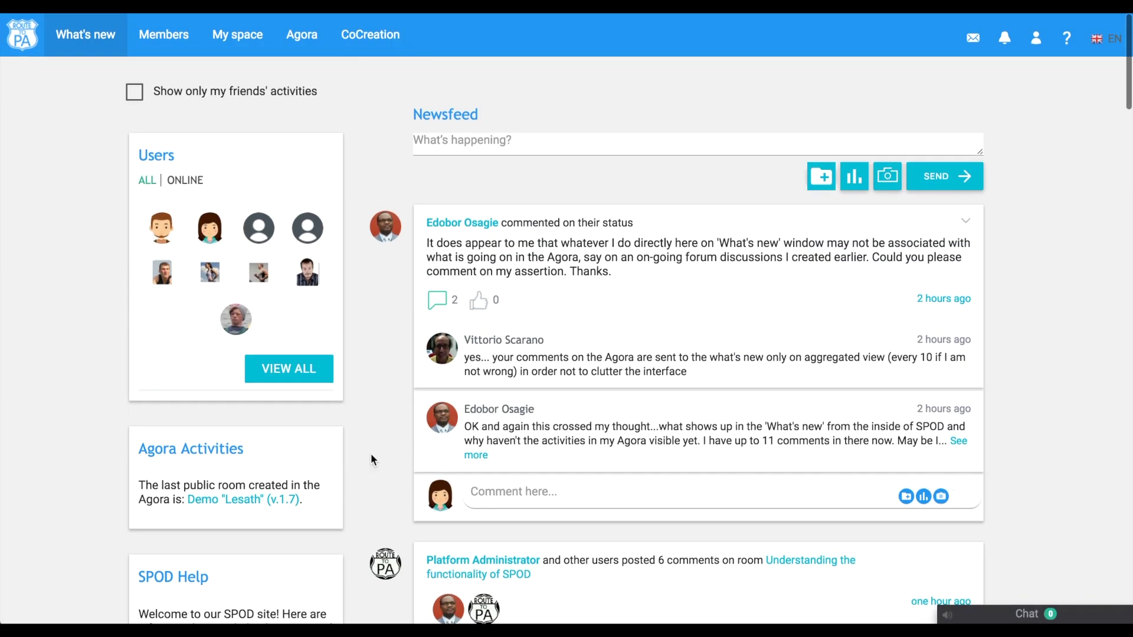
# Post a 'Hello World!' status to the newsfeed.
pyautogui.click(442, 151)
pyautogui.write('Hello World!')
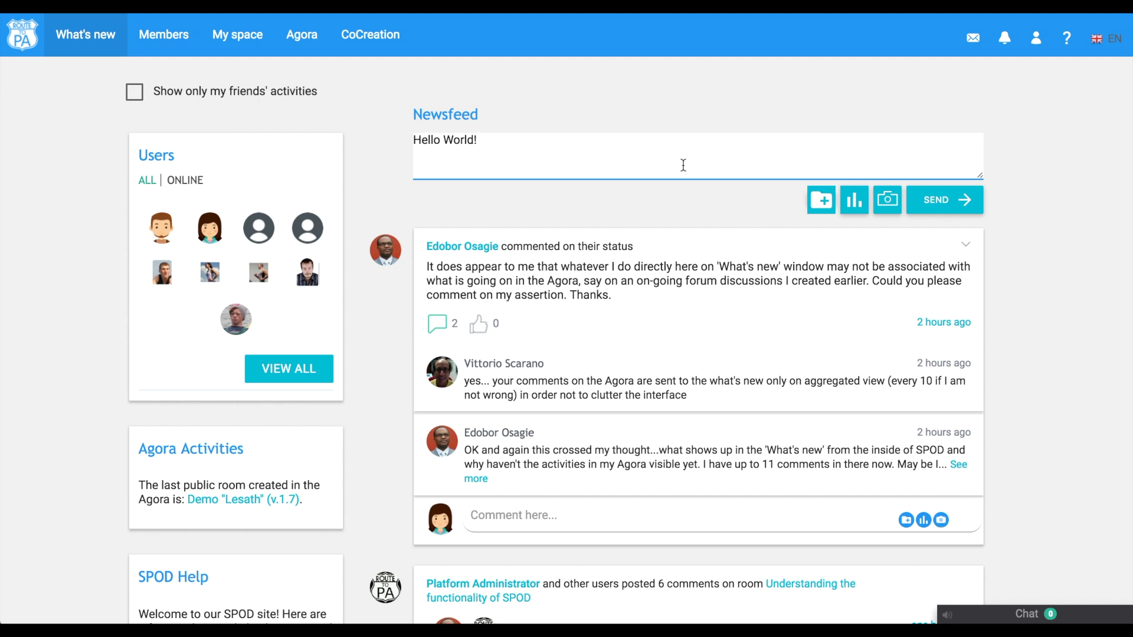
pyautogui.click(941, 204)
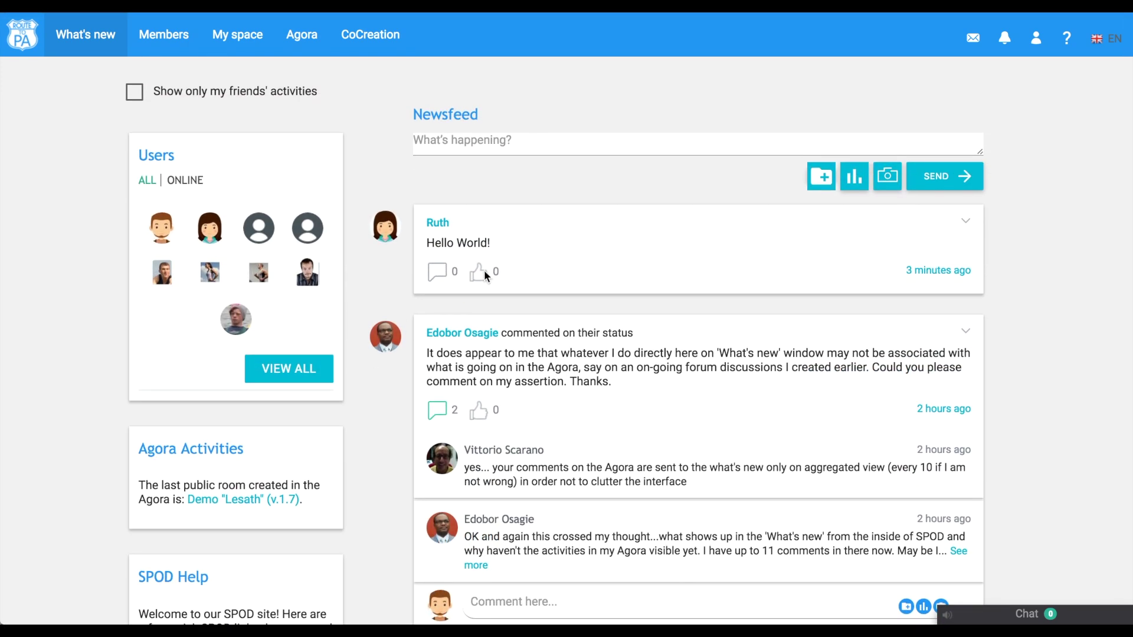
# Like the Hello World! post and add a short greeting comment under it.
pyautogui.click(479, 273)
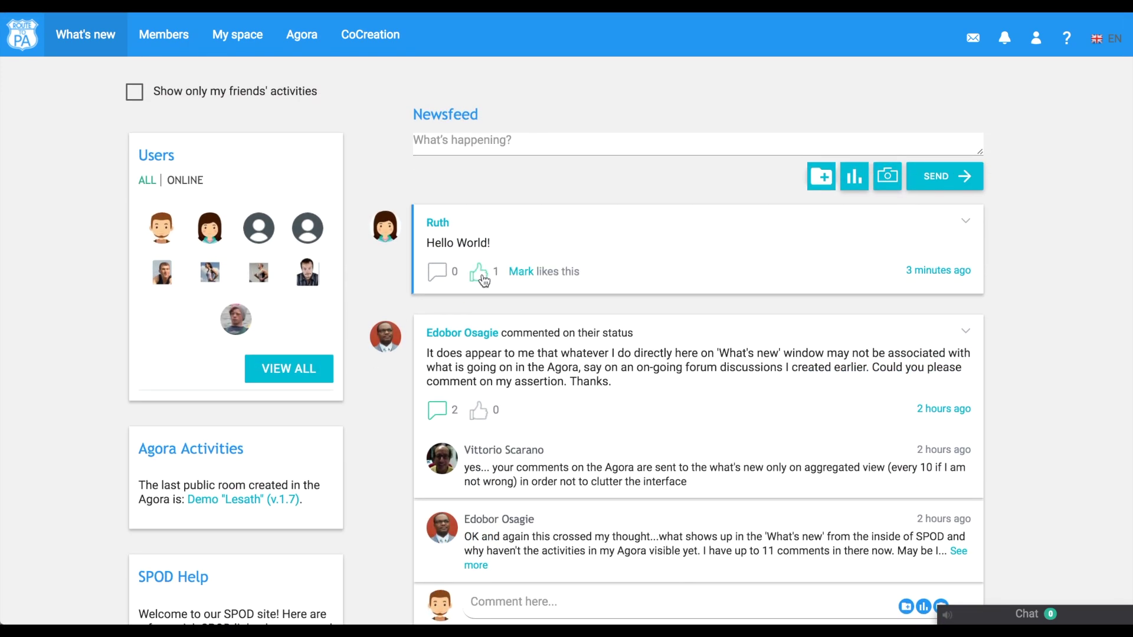
pyautogui.click(437, 275)
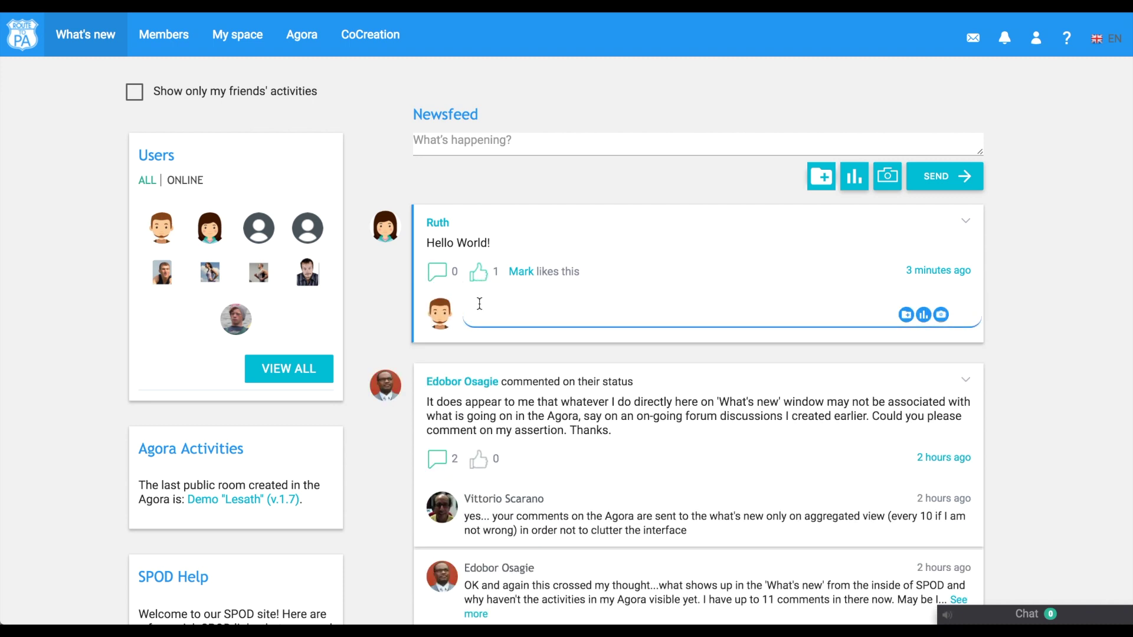
pyautogui.write('Hello Ruth!')
pyautogui.press('Return')
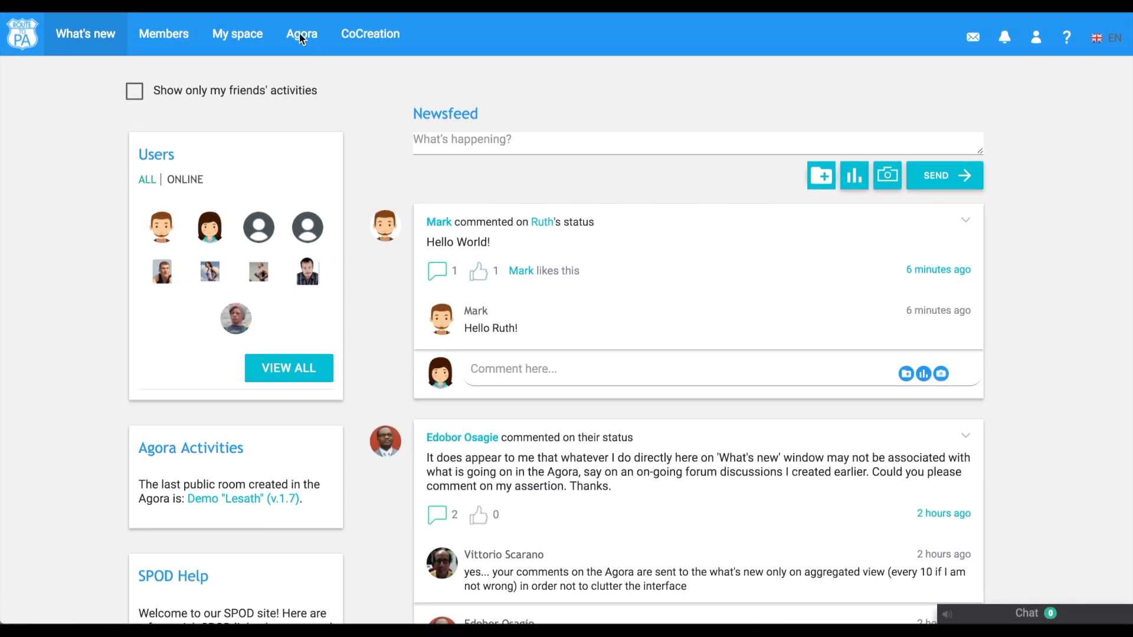
# Look inside the demo 1.7 Agora room, return to the room grid, and open the new-room form.
pyautogui.click(301, 35)
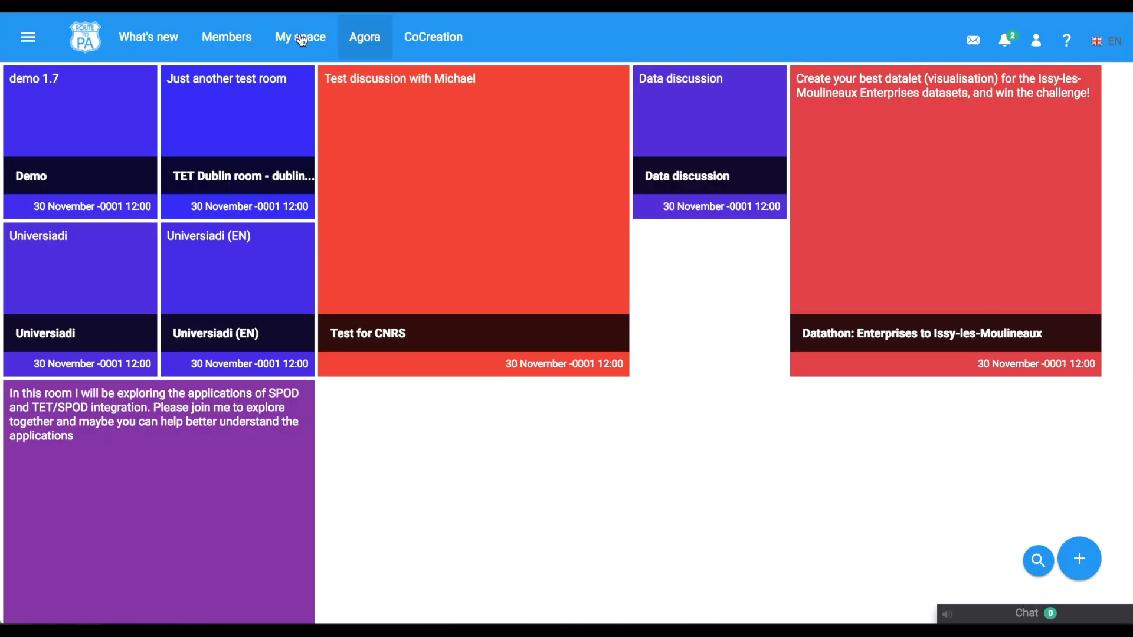
pyautogui.moveTo(140, 81)
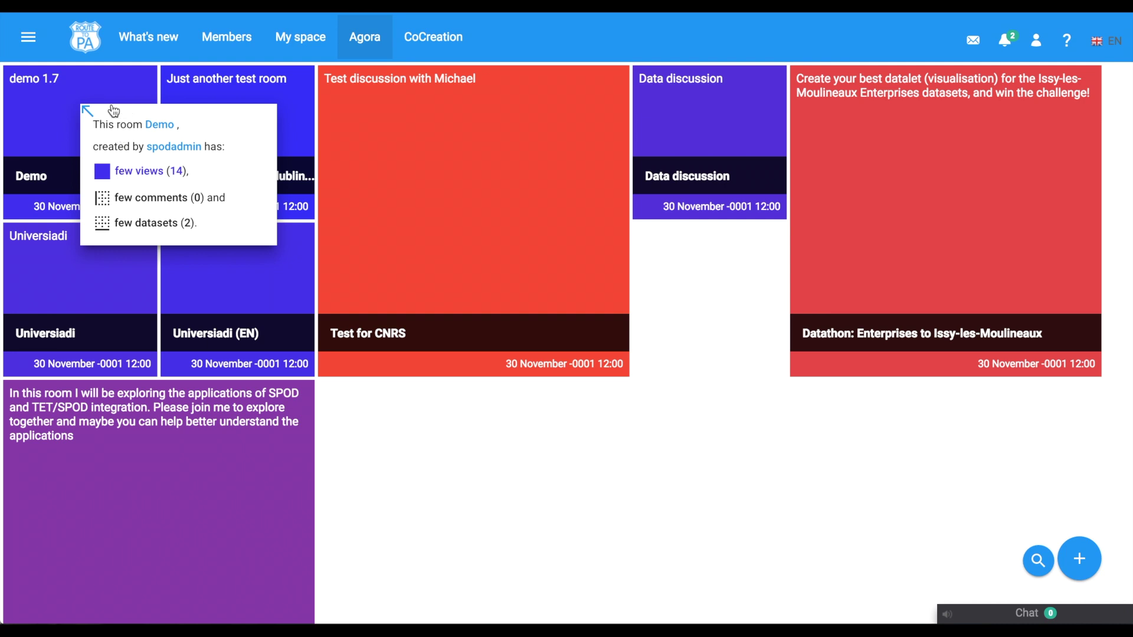
pyautogui.click(69, 91)
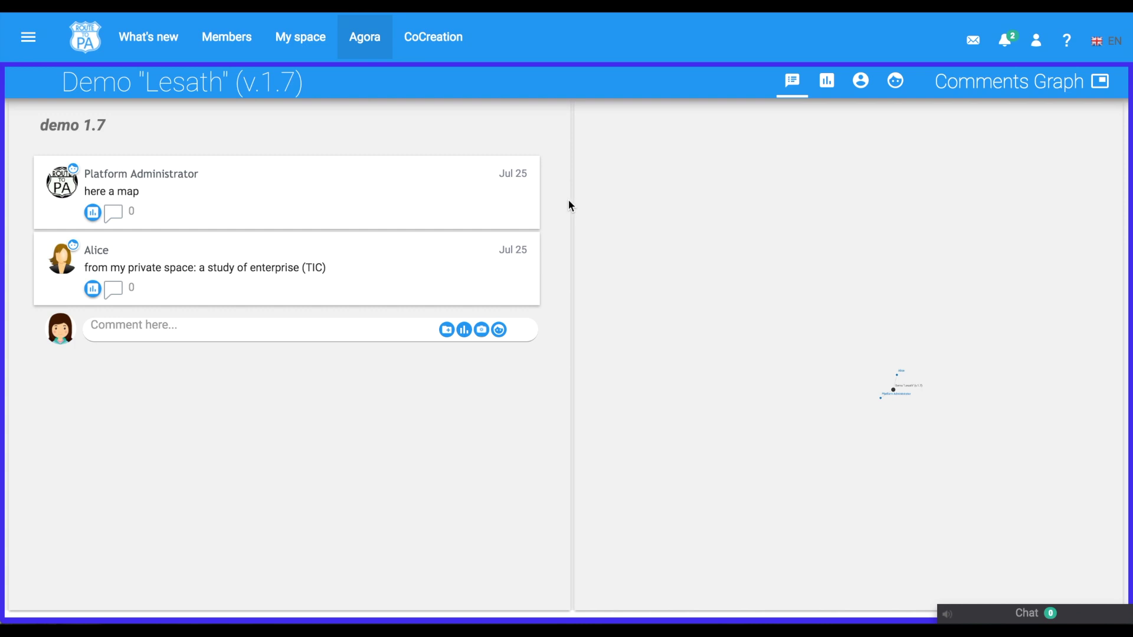
pyautogui.click(354, 46)
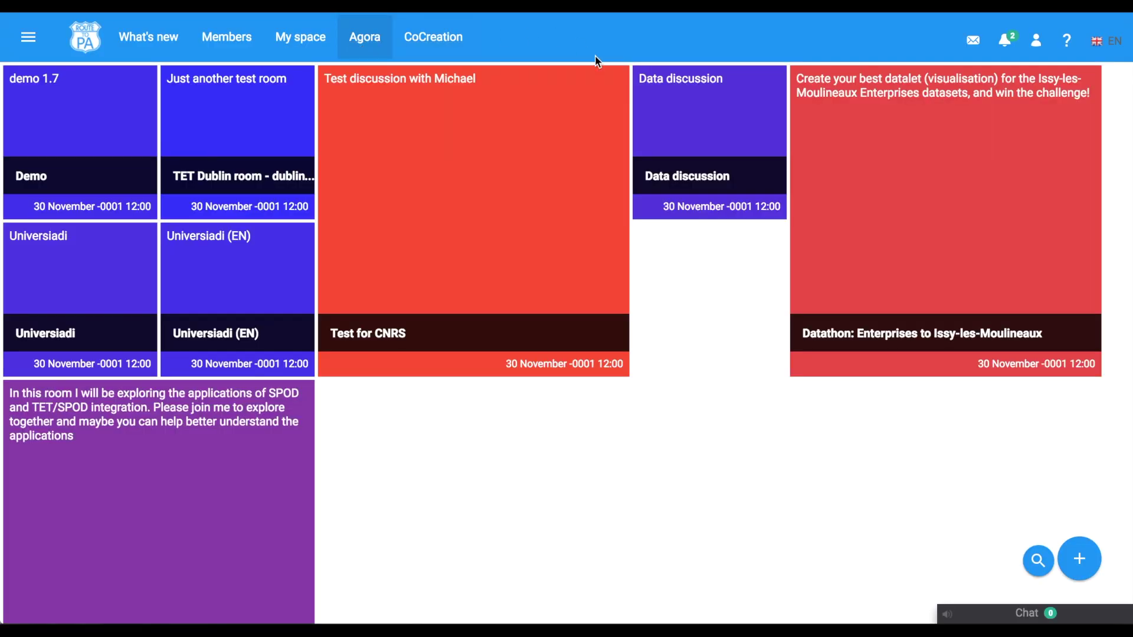
pyautogui.click(1093, 561)
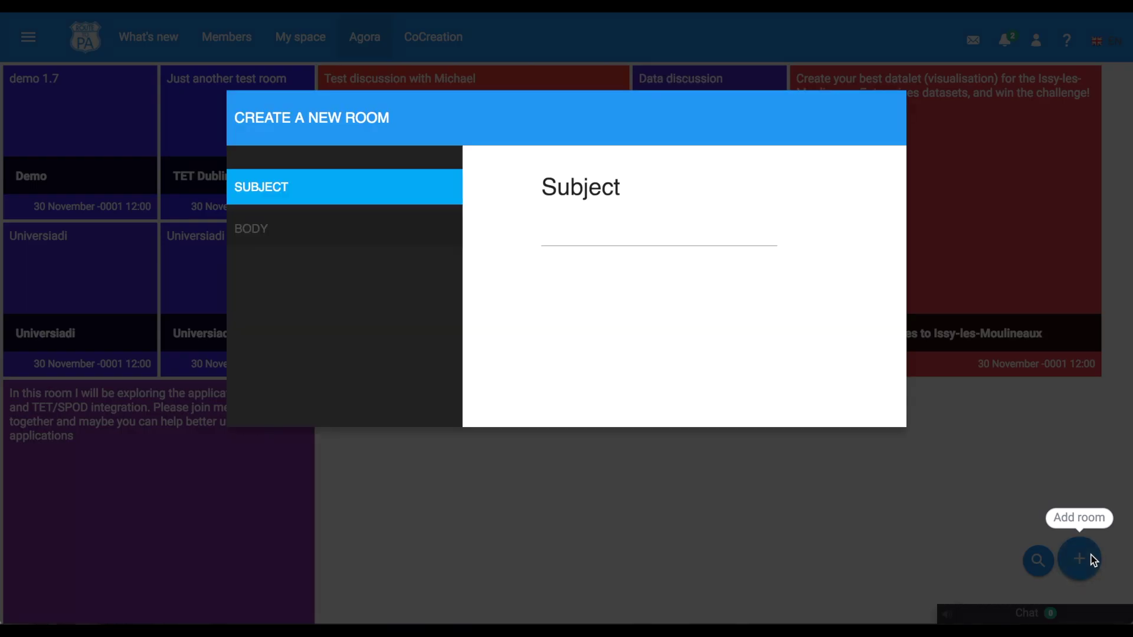
# Dismiss the new-room form and search the Agora rooms for 'Uni'.
pyautogui.click(998, 461)
pyautogui.click(1039, 561)
pyautogui.write('Uni')
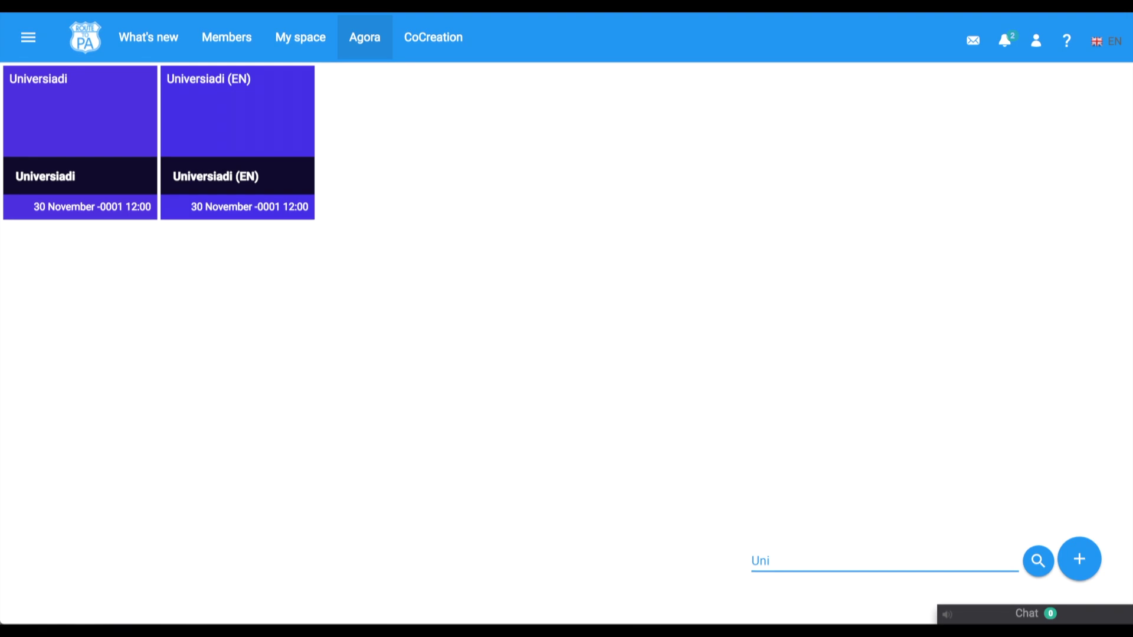
# In My space, start a new datalet and a new text note, cancelling both.
pyautogui.click(301, 42)
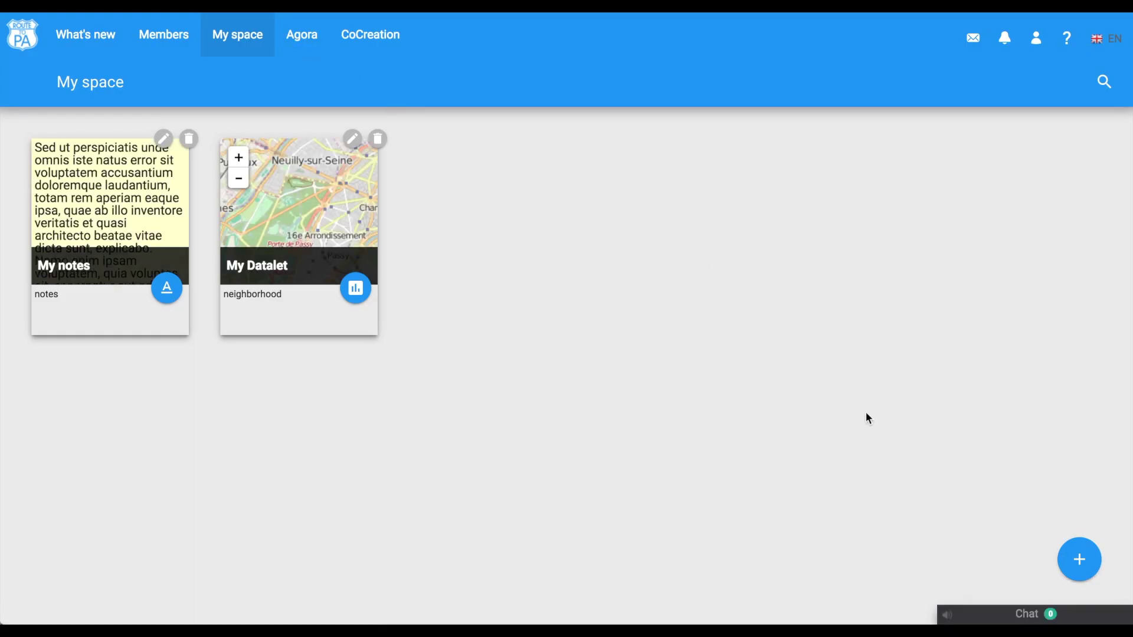
pyautogui.click(1081, 561)
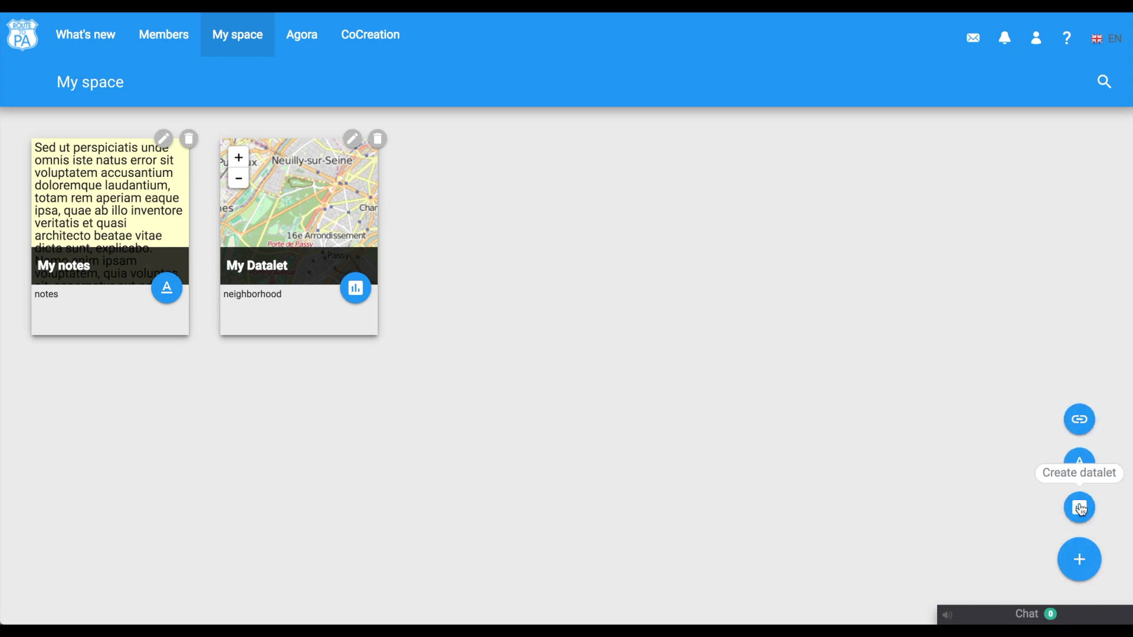
pyautogui.click(1081, 508)
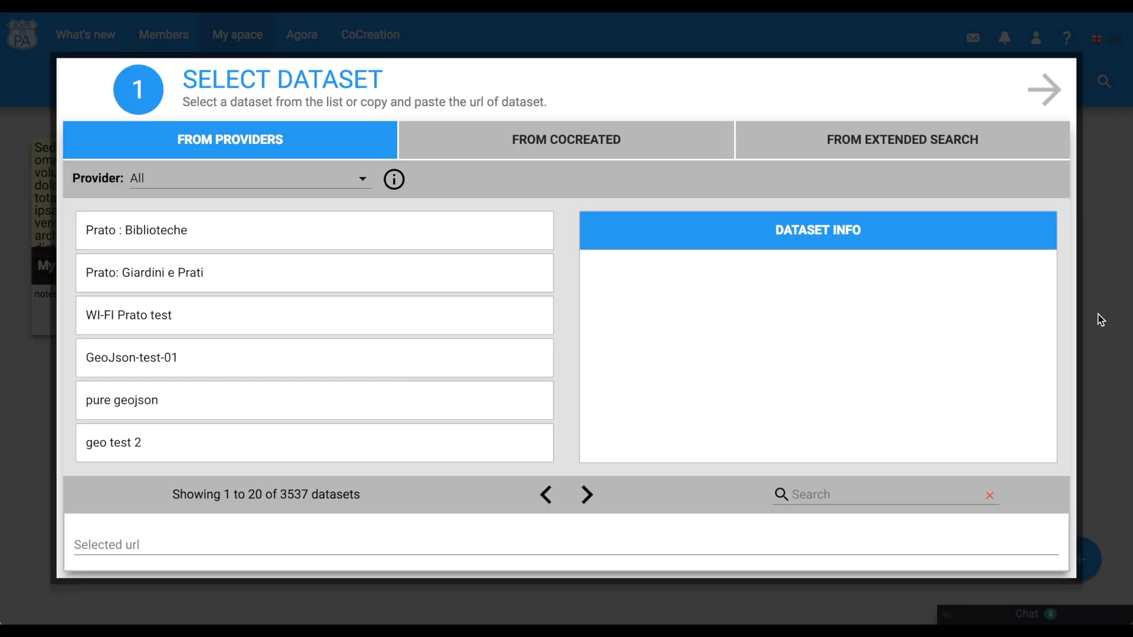
pyautogui.click(1117, 273)
pyautogui.click(1081, 559)
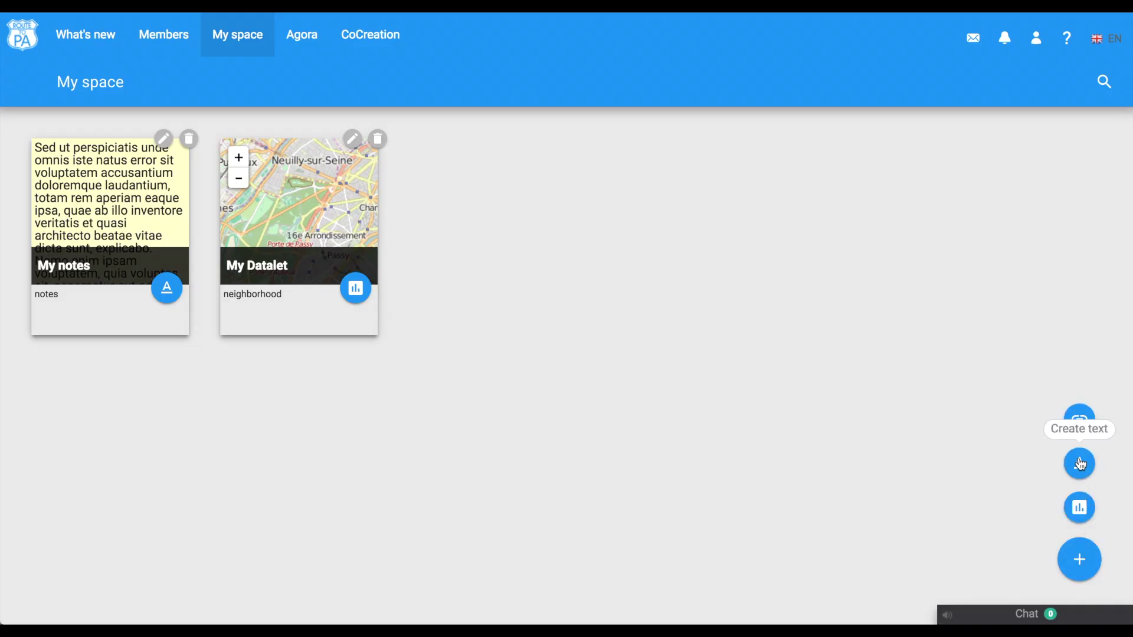
pyautogui.click(1080, 464)
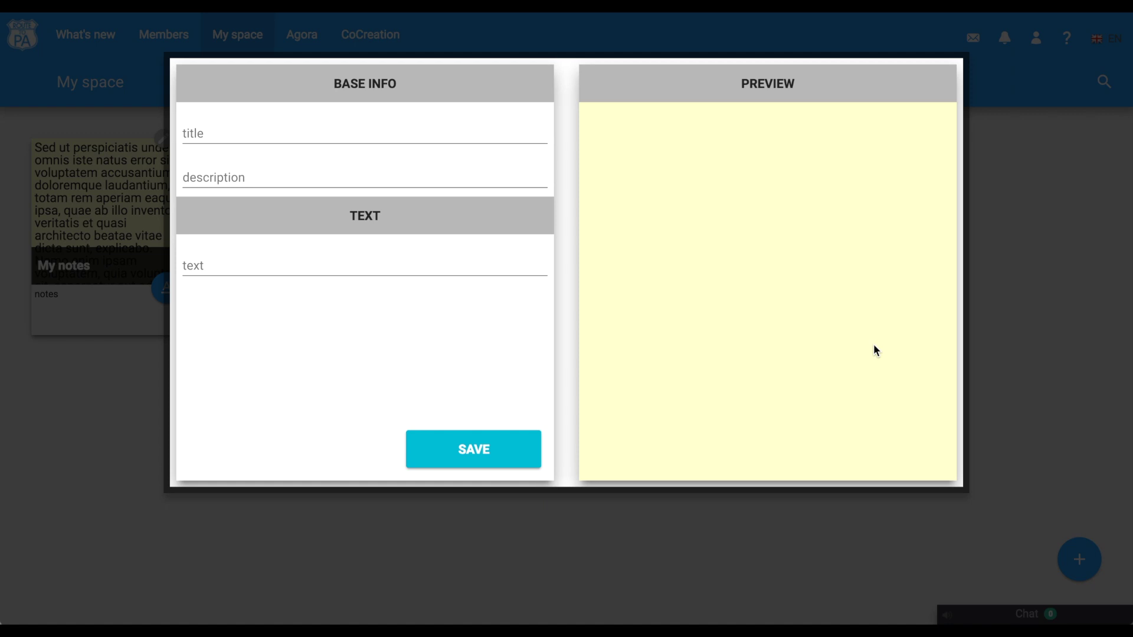
pyautogui.click(1039, 349)
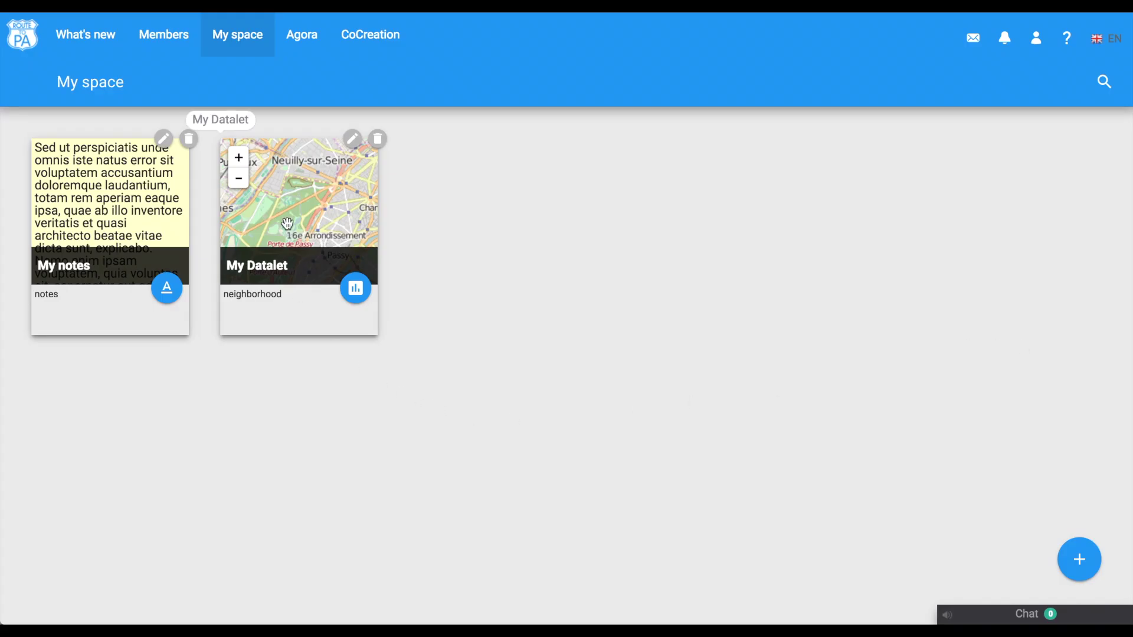
# Enlarge the My Datalet map and pan it, then read the full My notes card.
pyautogui.click(363, 290)
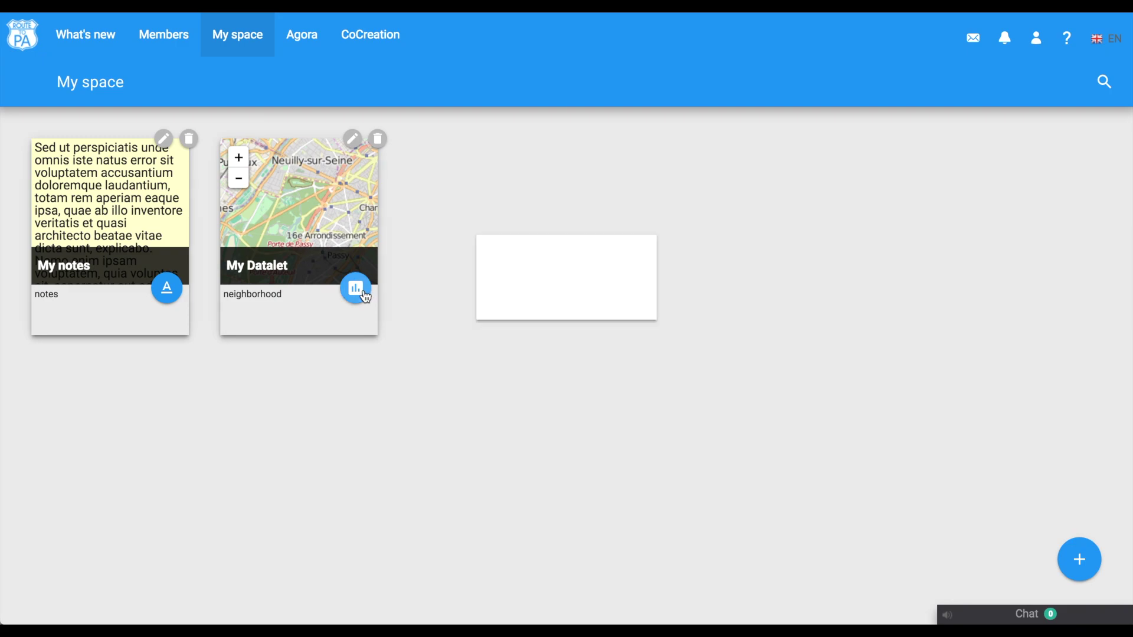
pyautogui.moveTo(364, 291); pyautogui.dragTo(413, 243)
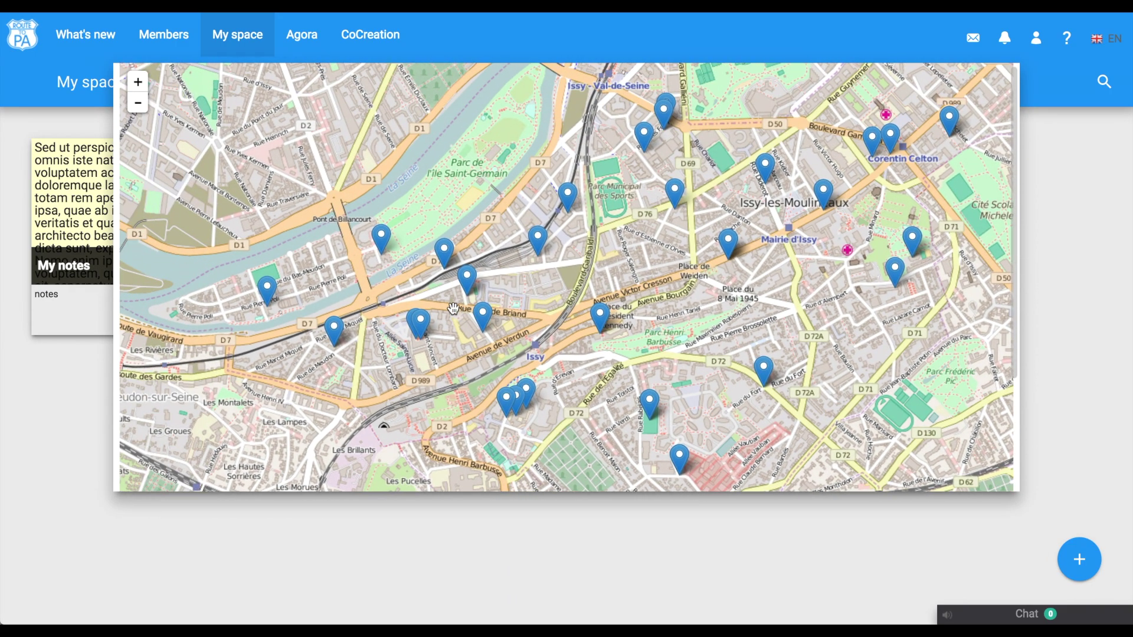
pyautogui.click(45, 439)
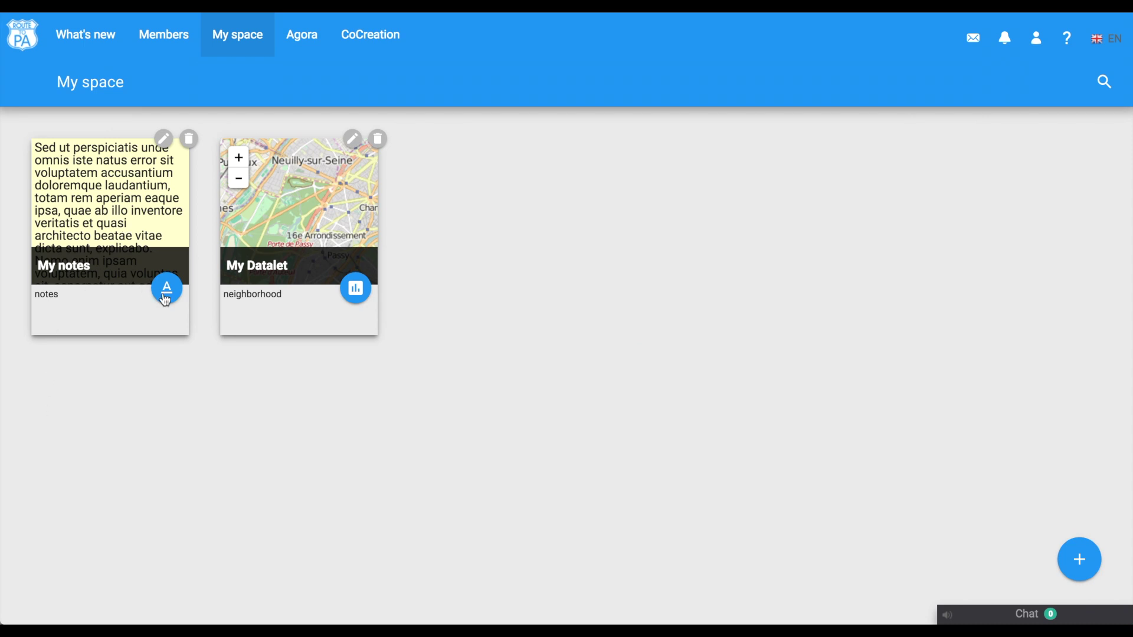
pyautogui.click(166, 293)
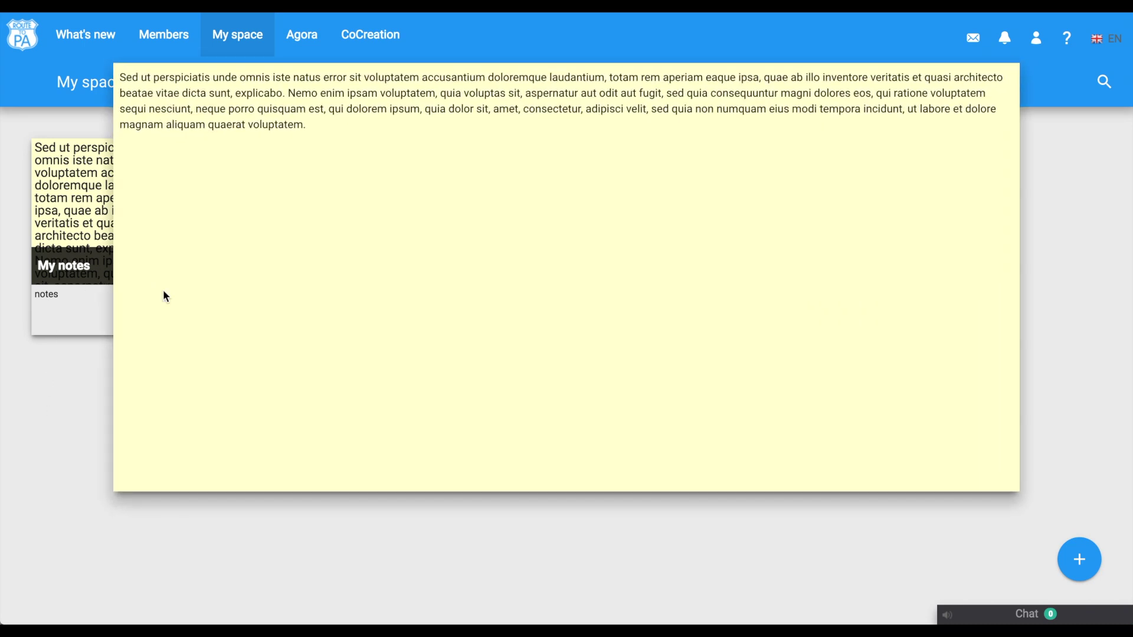
pyautogui.click(84, 416)
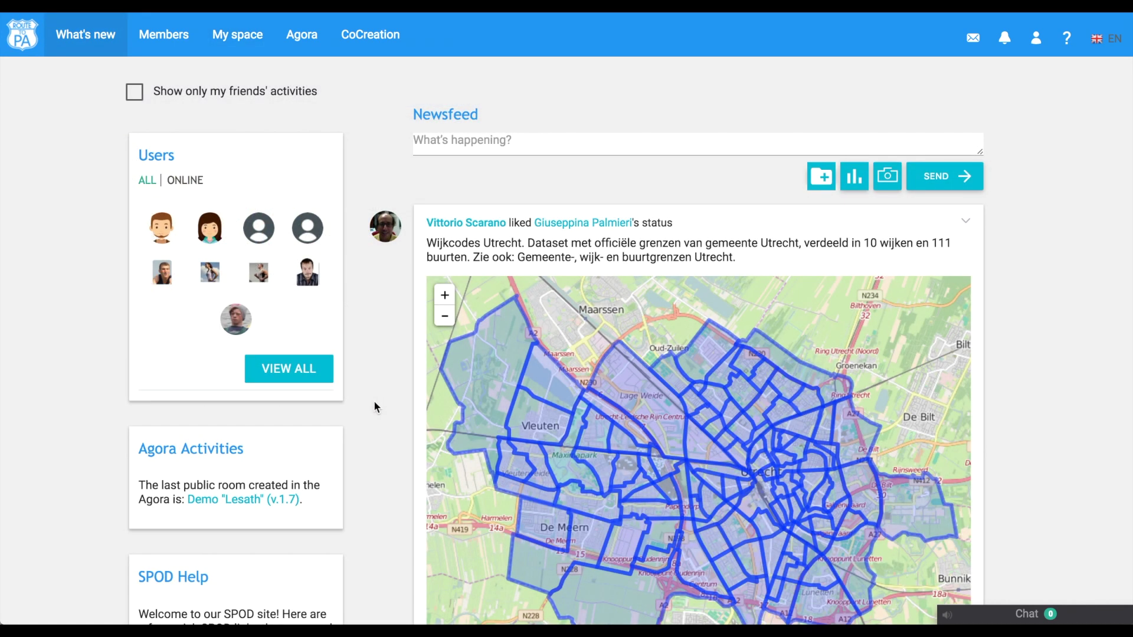
# Search Members by the member's real name and open the matching profile.
pyautogui.click(167, 36)
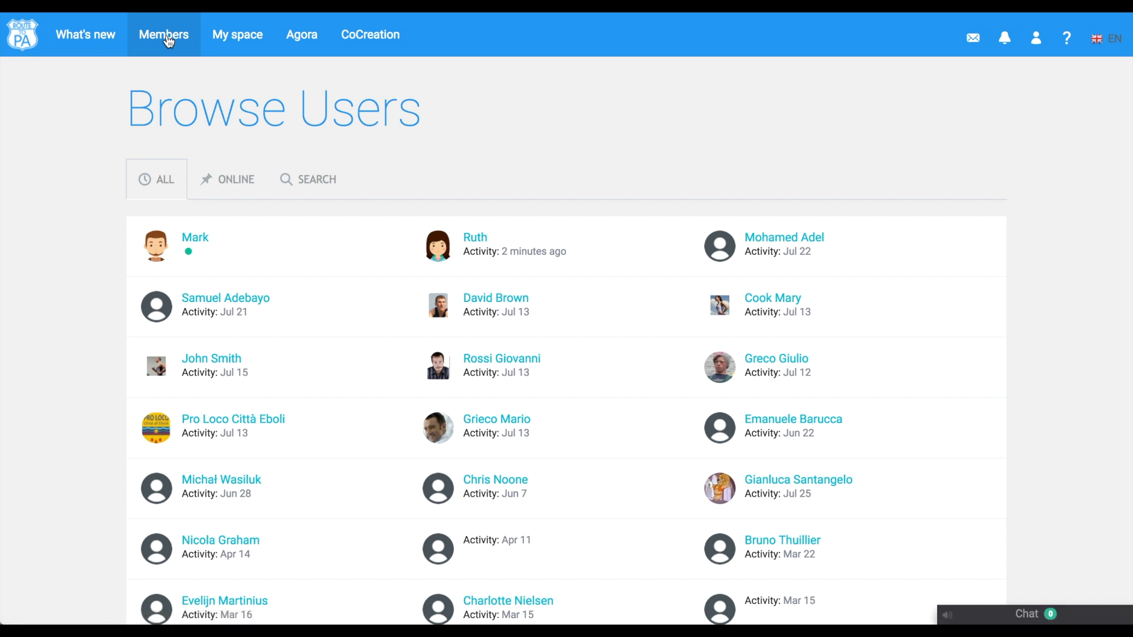
pyautogui.click(317, 181)
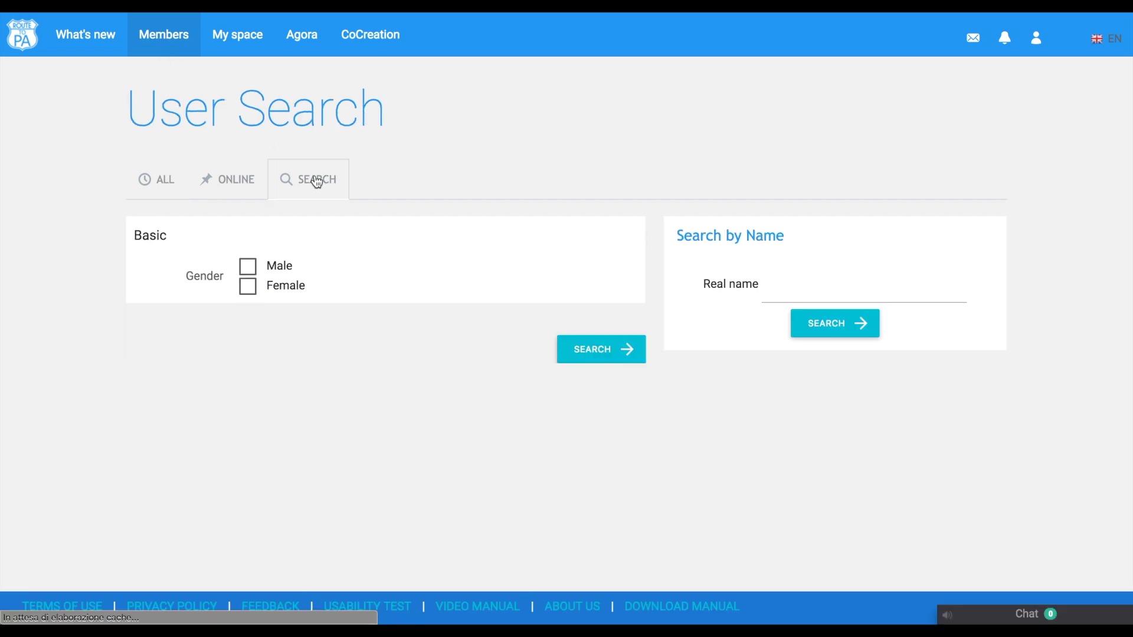
pyautogui.click(822, 291)
pyautogui.write('Ruth')
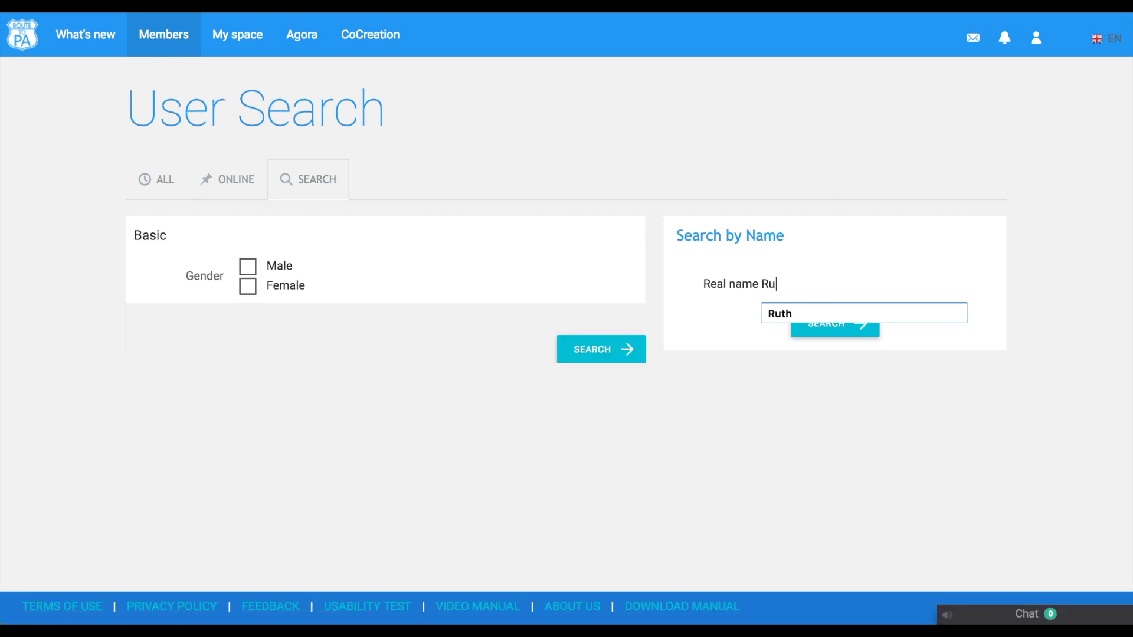
pyautogui.click(805, 314)
pyautogui.click(815, 328)
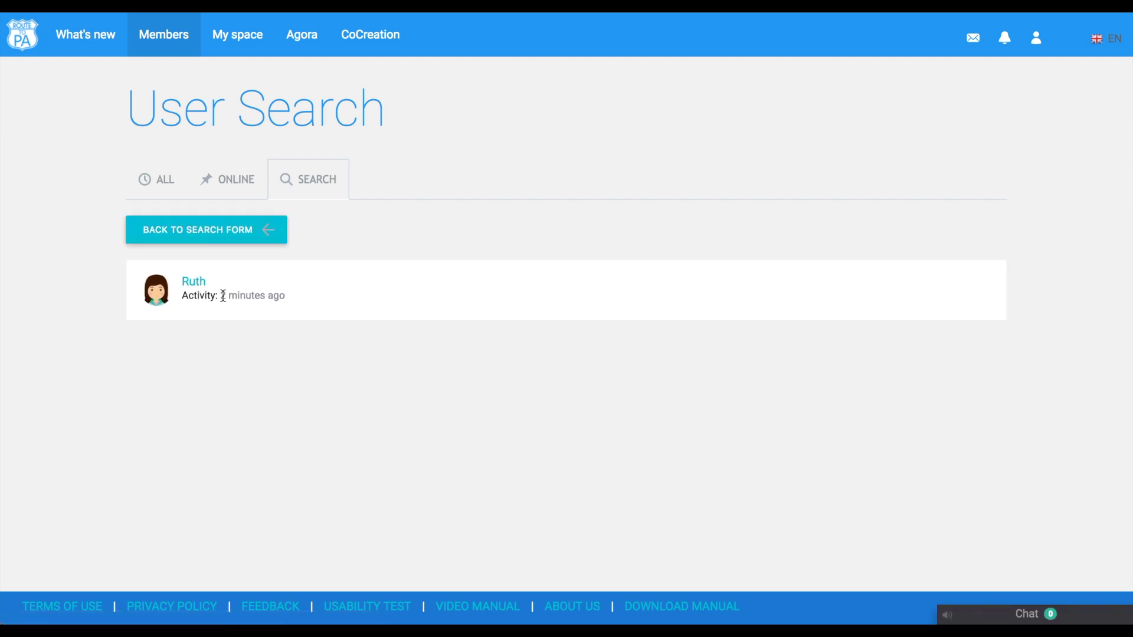
pyautogui.click(192, 285)
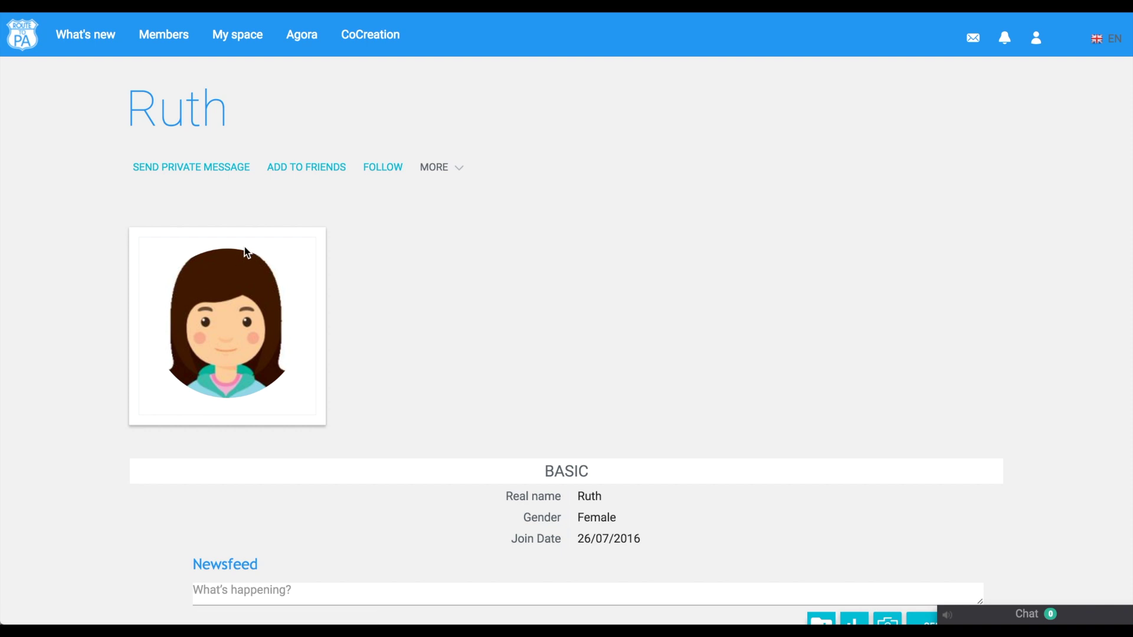
# Send this member a friend request, accept it, and go back to What's new.
pyautogui.click(319, 168)
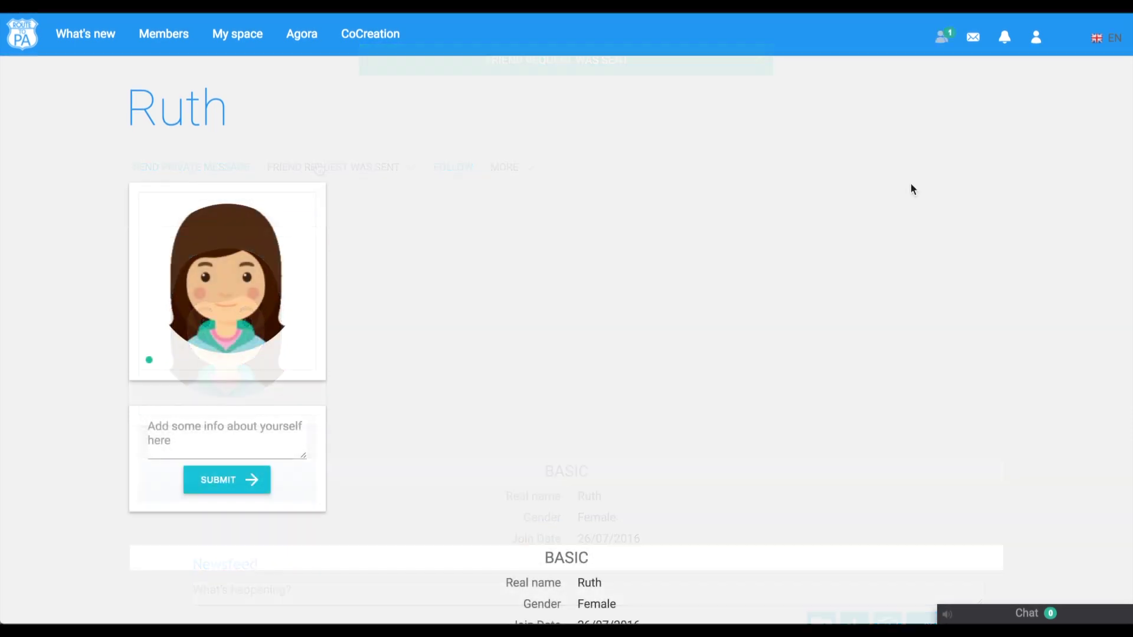
pyautogui.click(943, 37)
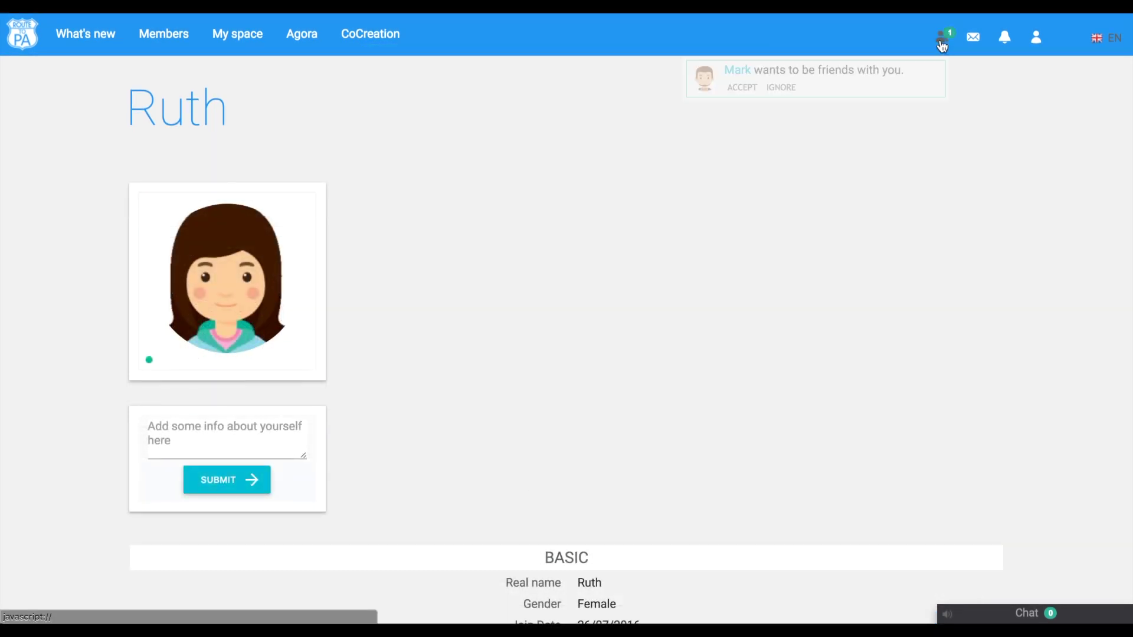
pyautogui.click(746, 89)
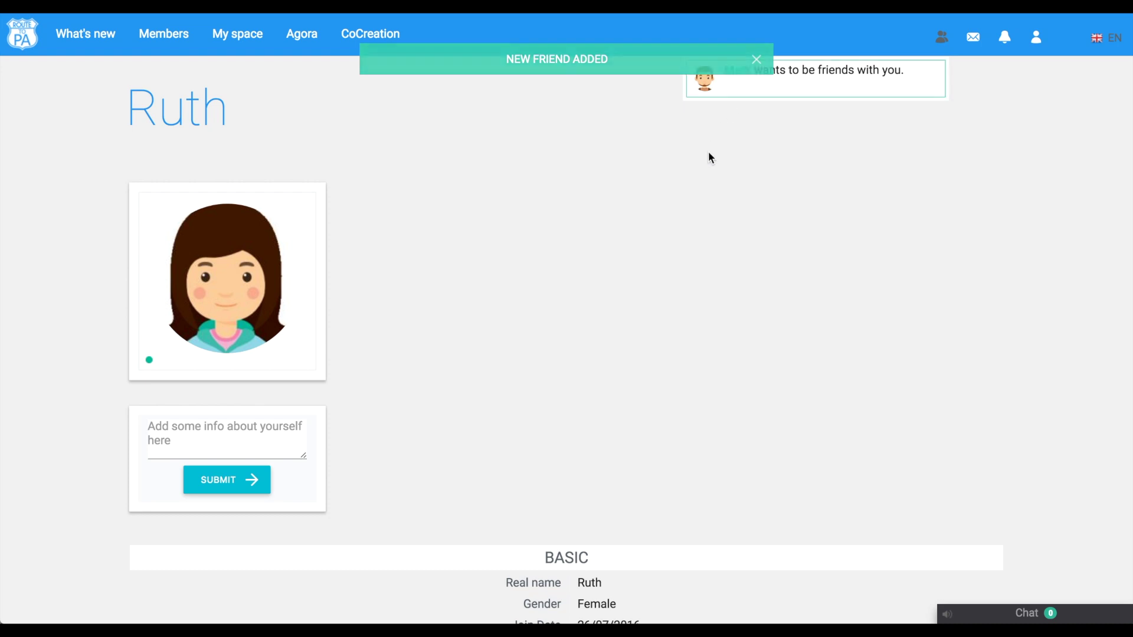
pyautogui.click(113, 31)
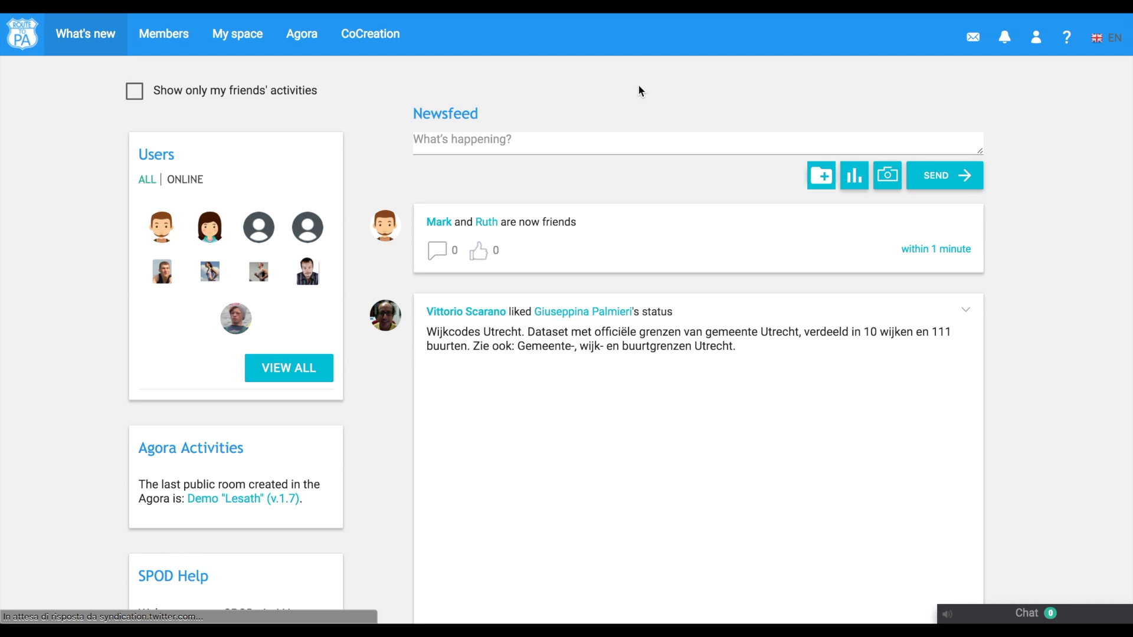
# Sign out of SPOD from the user account menu.
pyautogui.click(1038, 41)
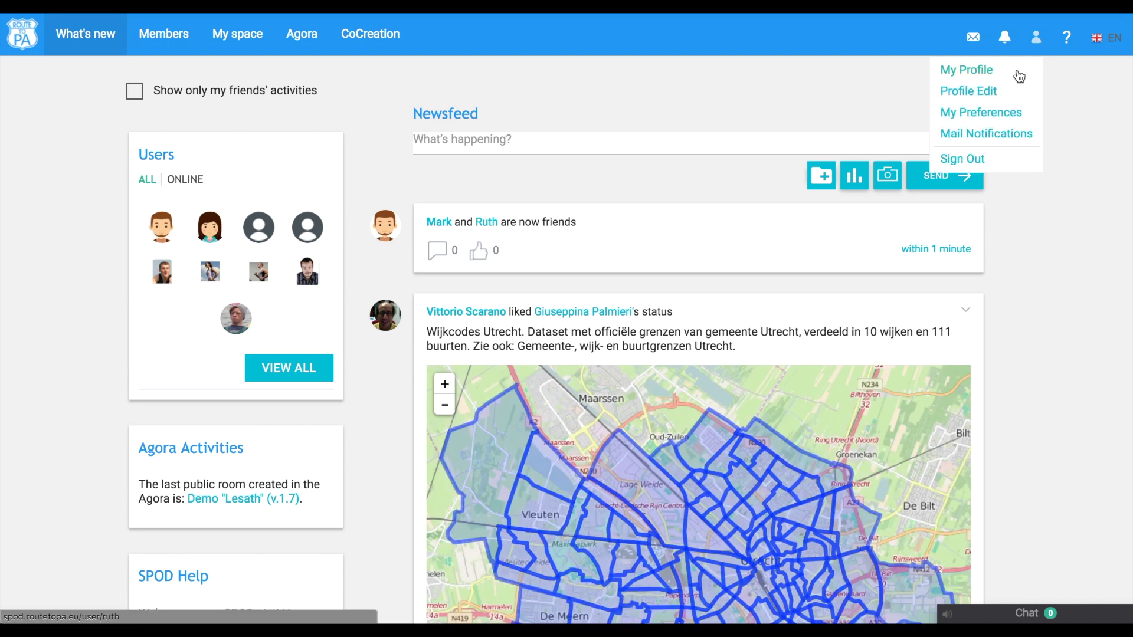
pyautogui.click(978, 167)
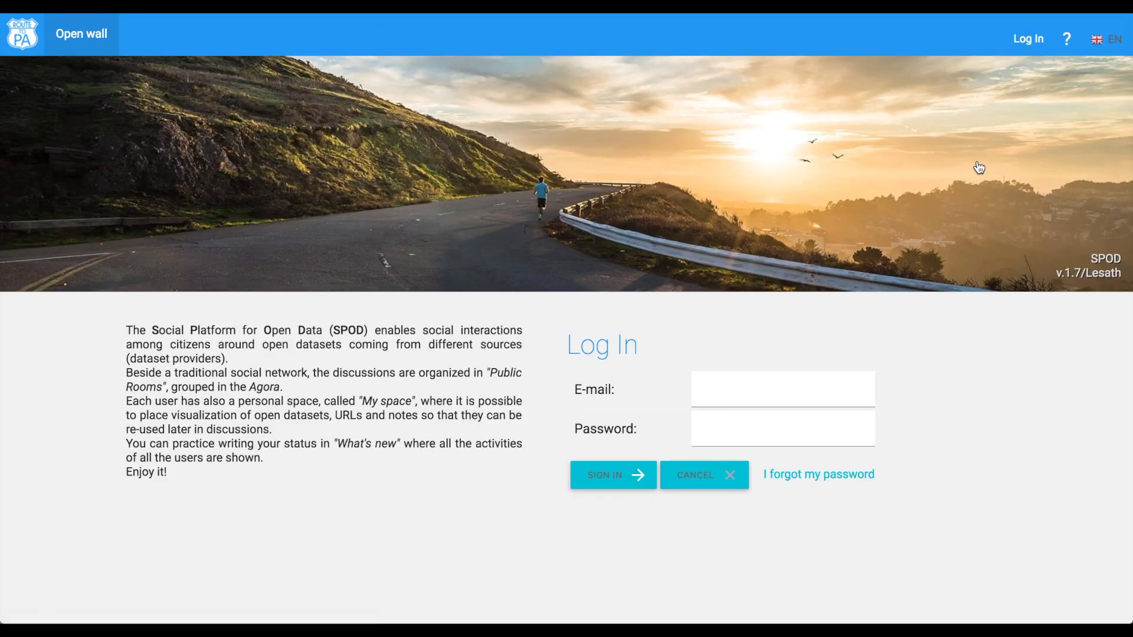